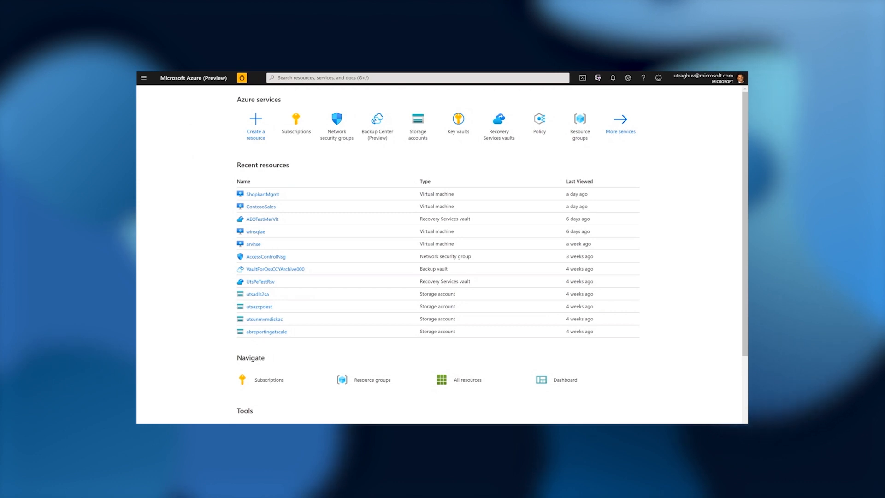
Find Backup Center from portal search and widen its datasource location filter to all
left_click(333, 79)
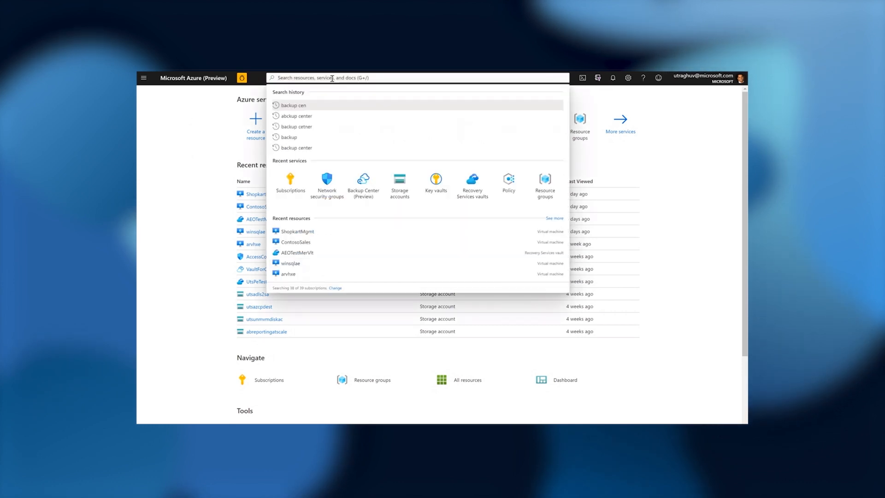
type("backup c")
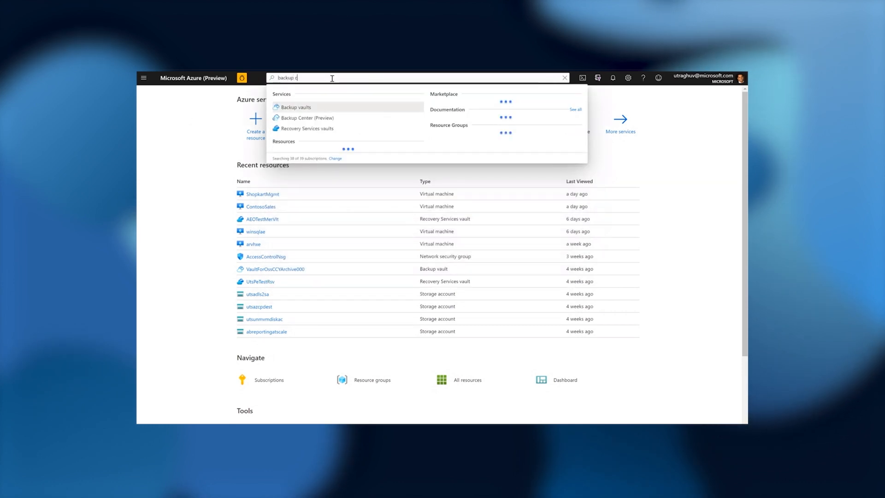
type("enter")
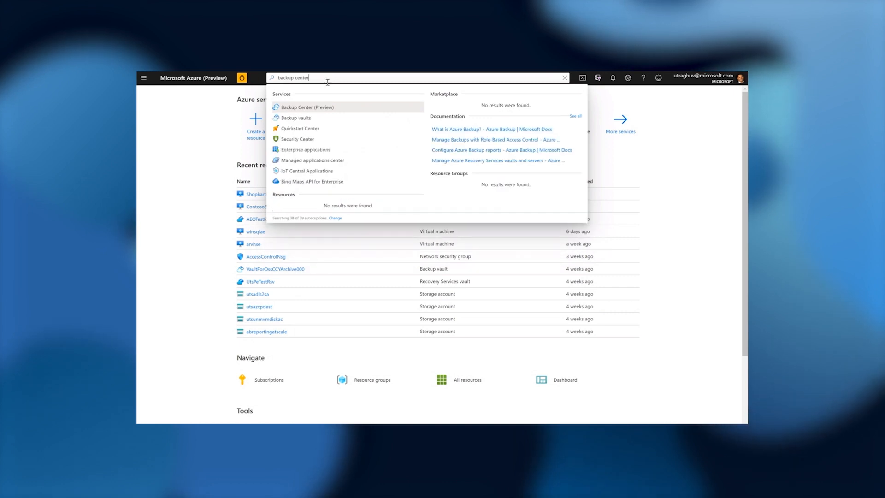
left_click(311, 108)
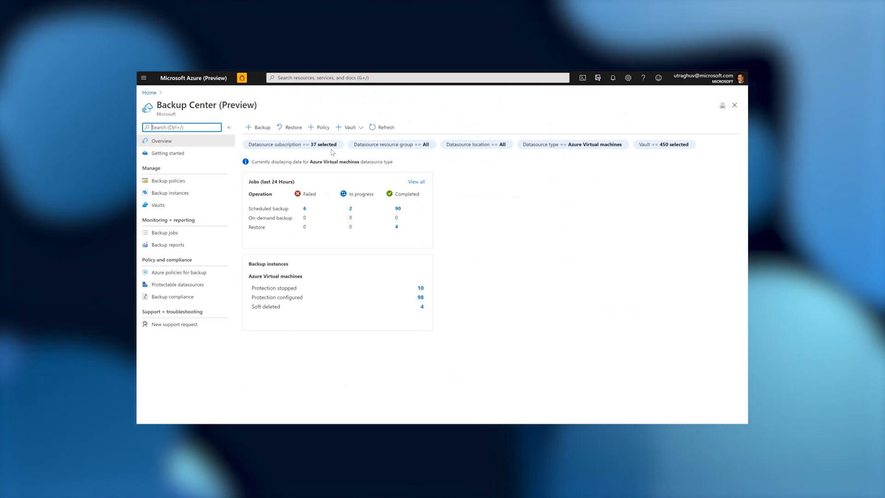
left_click(539, 125)
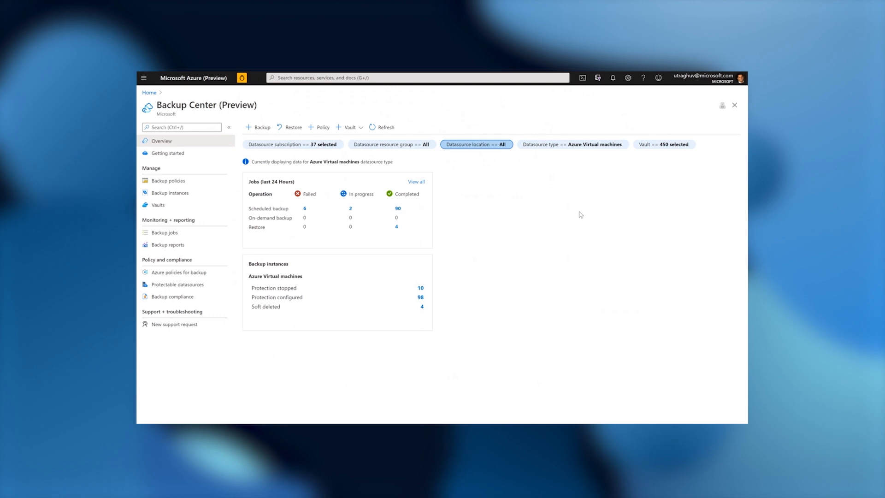
Leave the datasource type as Azure Virtual machines and list the soft-deleted VM backup instances
left_click(624, 146)
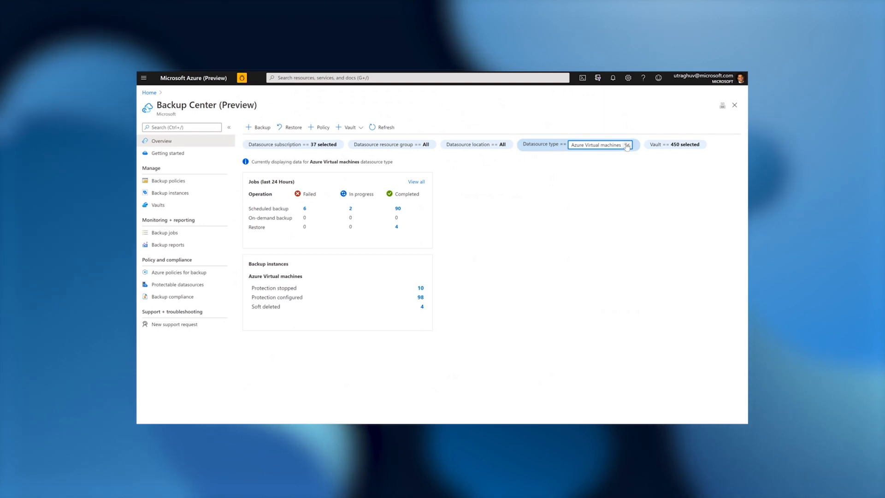
left_click(627, 147)
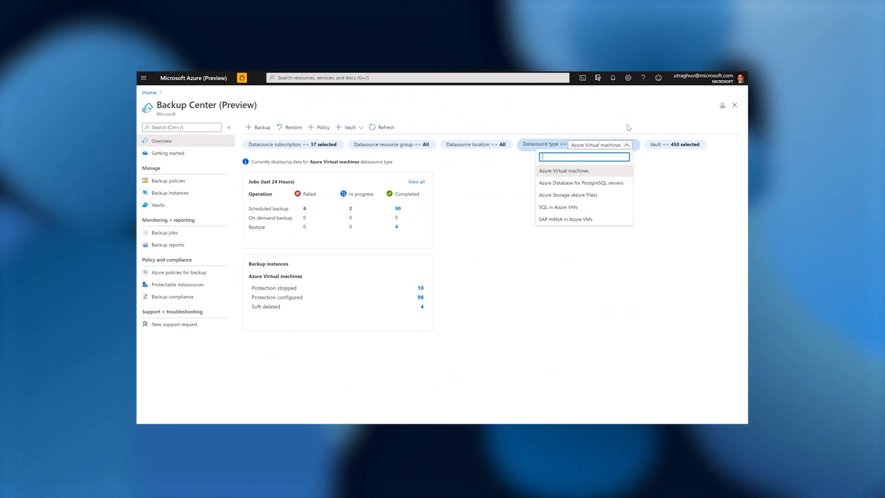
left_click(620, 112)
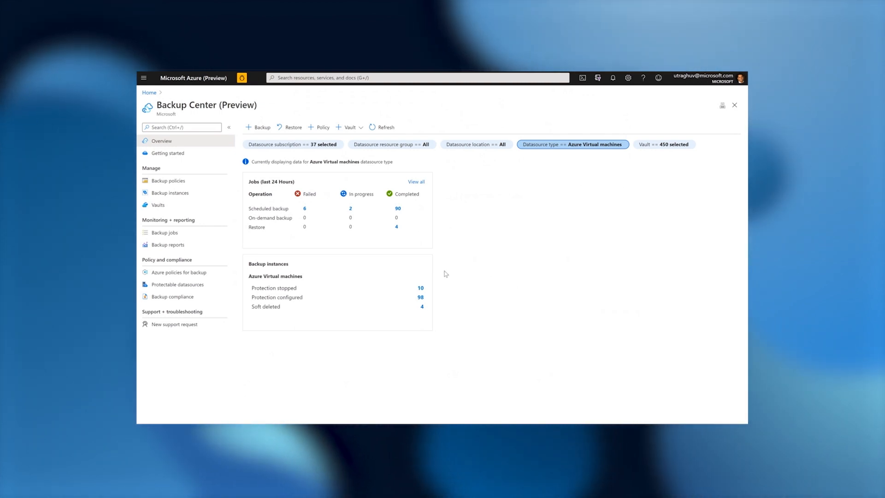
left_click(421, 307)
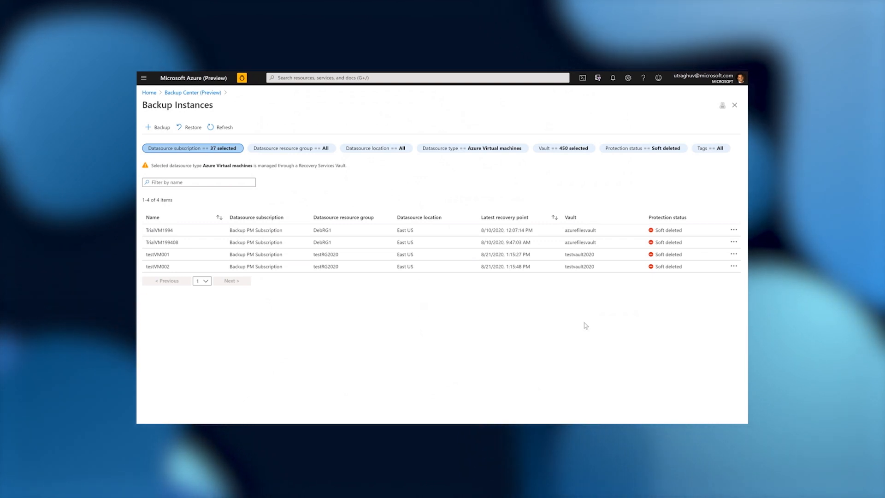
left_click(733, 267)
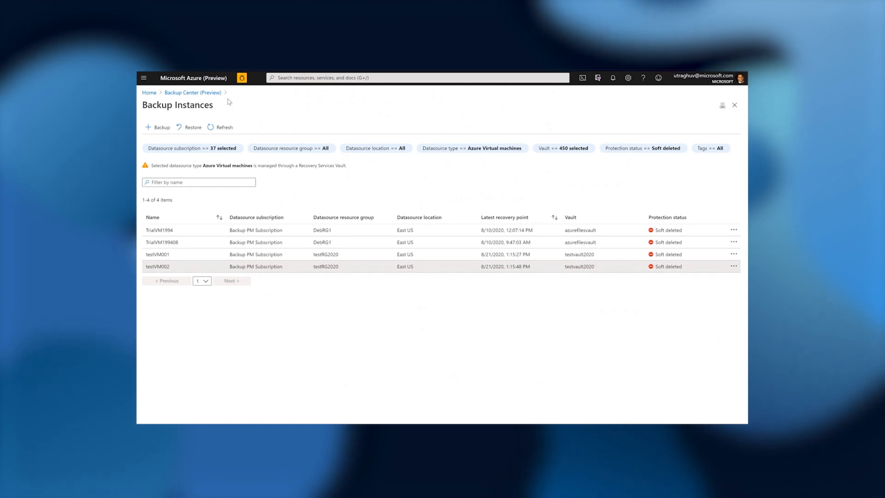
left_click(201, 92)
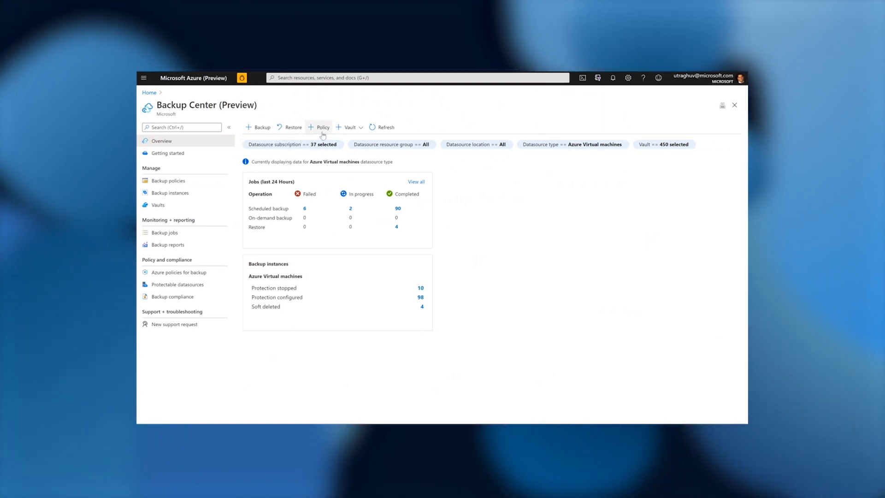
Start a new backup with Azure Database for PostgreSQL servers as the datasource type
left_click(262, 127)
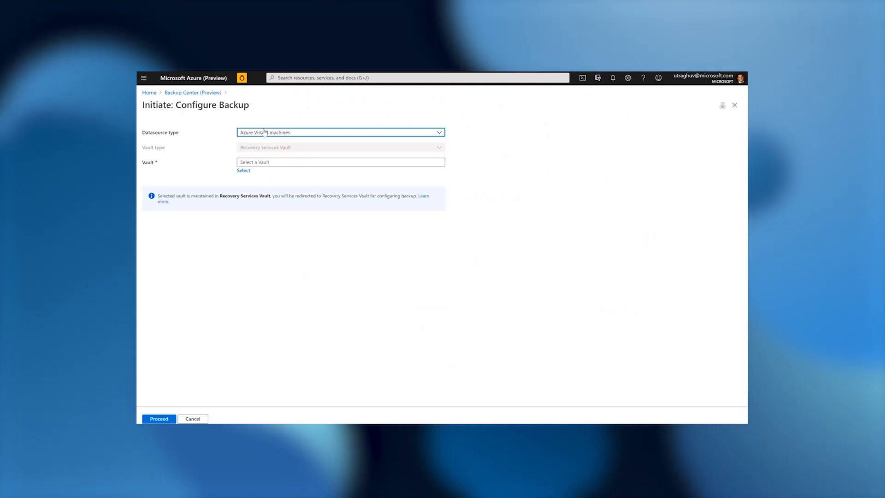
left_click(441, 134)
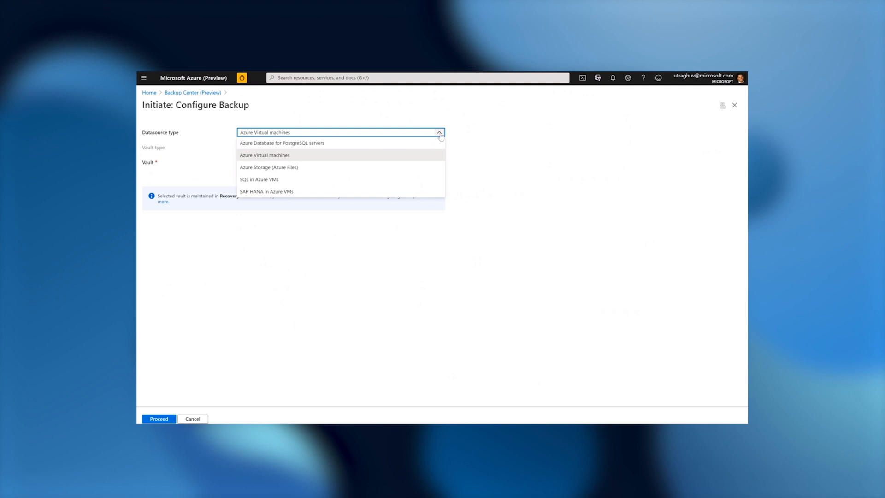
left_click(401, 145)
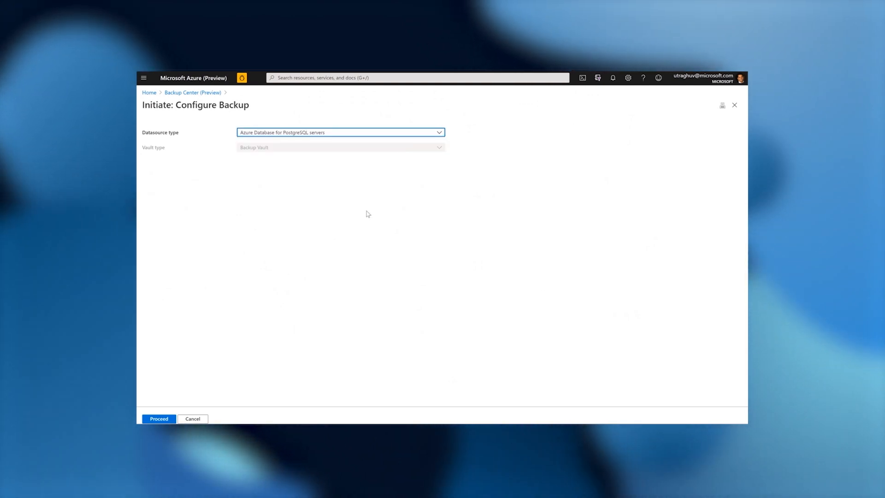
left_click(158, 418)
type("eus")
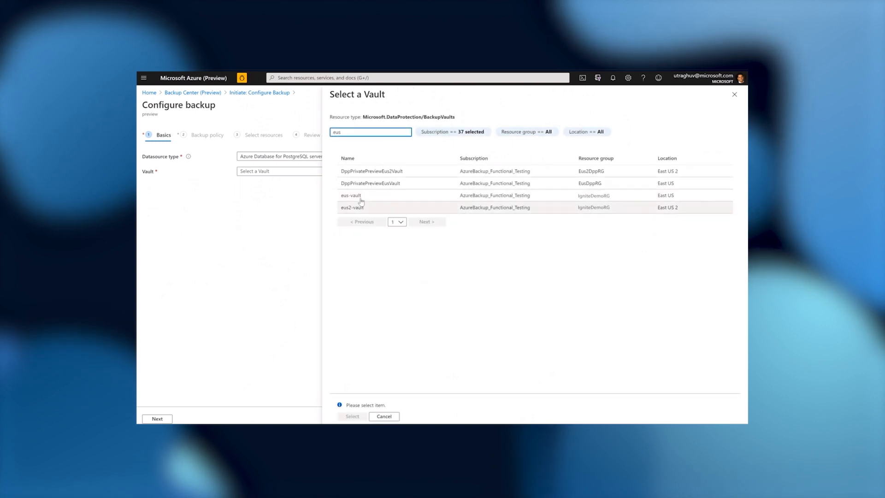
Choose eus-vault as the backup vault
left_click(359, 196)
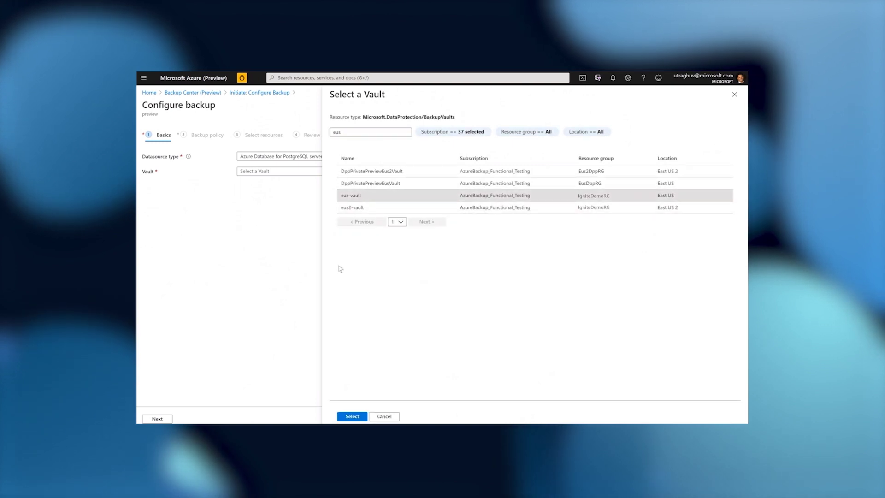
left_click(353, 417)
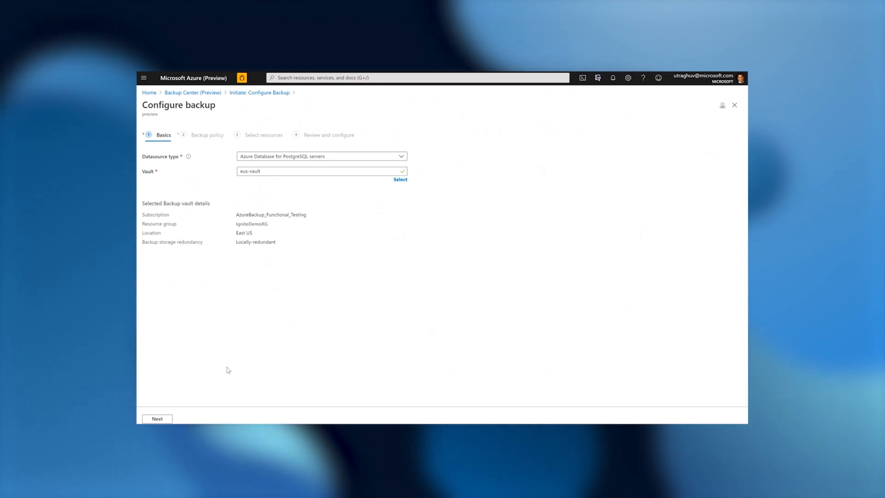
Apply the ProdPolicy backup policy and proceed to resource selection
left_click(157, 419)
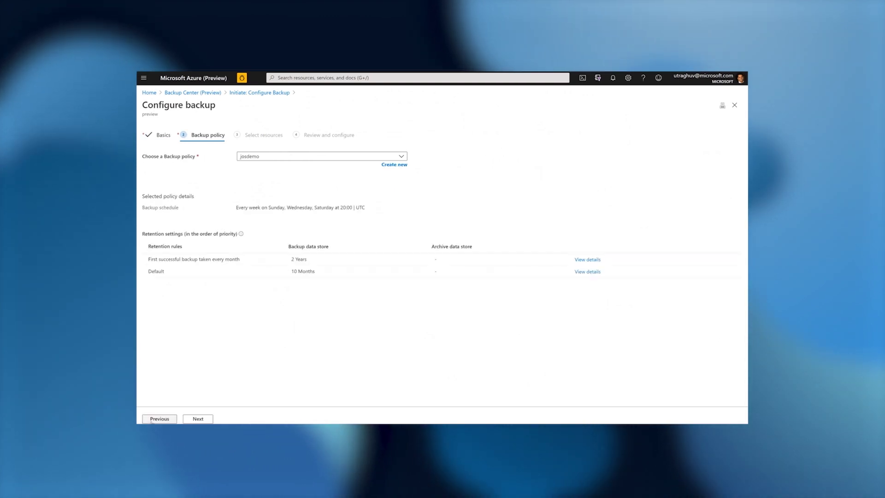
left_click(401, 156)
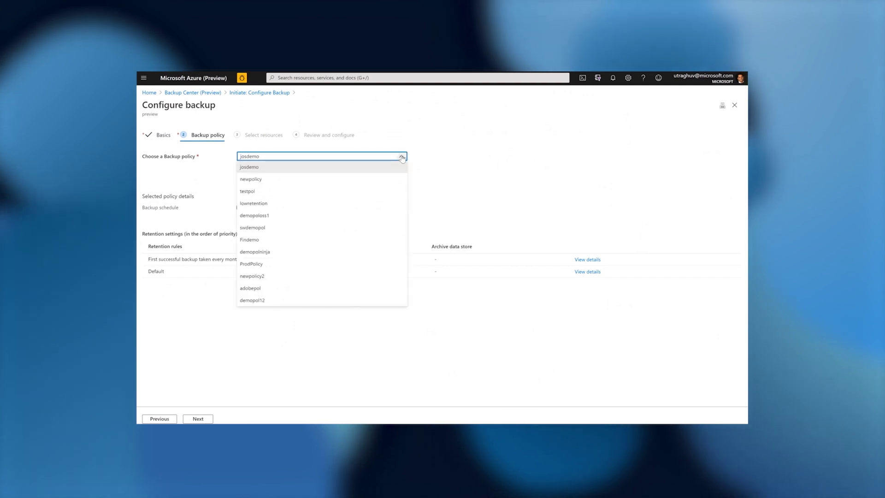
left_click(265, 265)
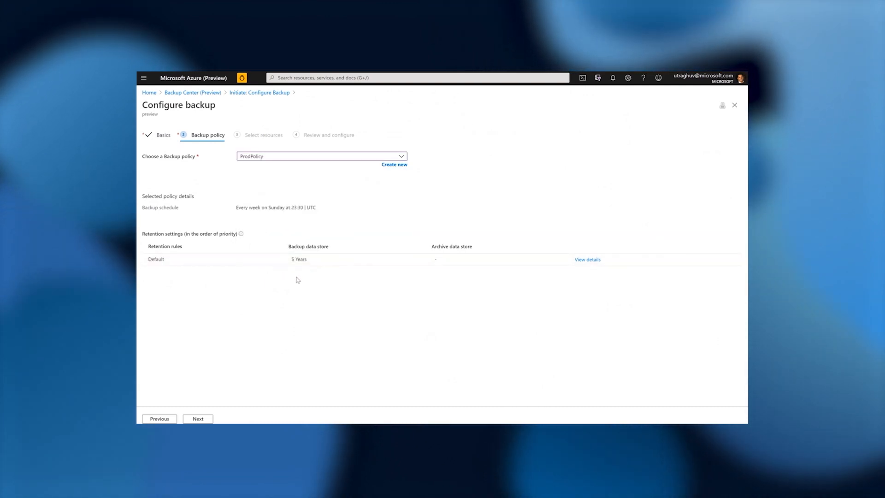
left_click(192, 419)
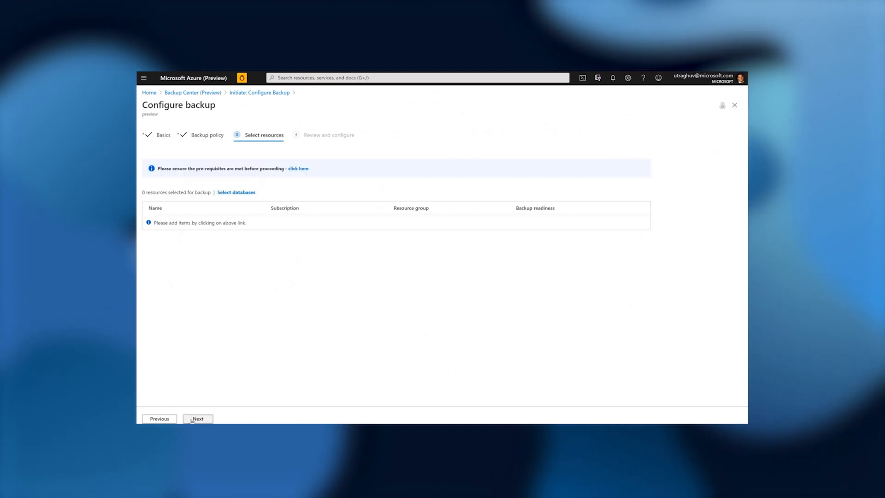
Add the eus-server databases empdb3 and empdb4 to the backup
left_click(249, 194)
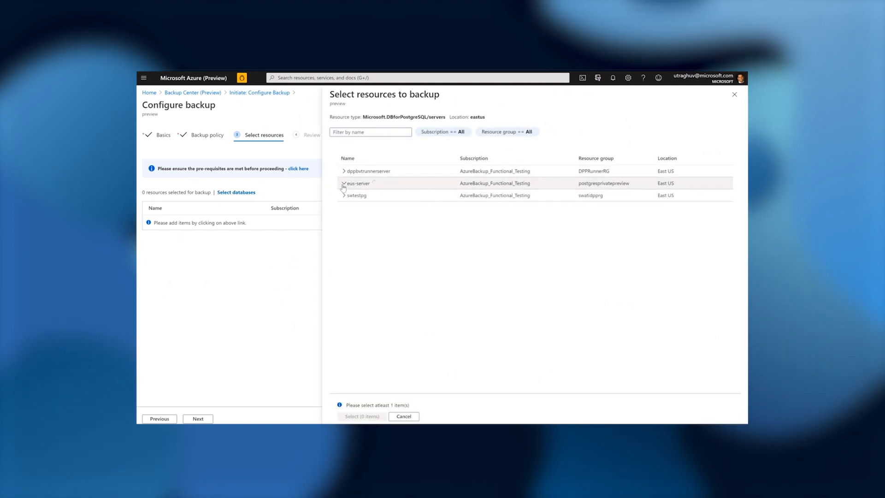
left_click(344, 184)
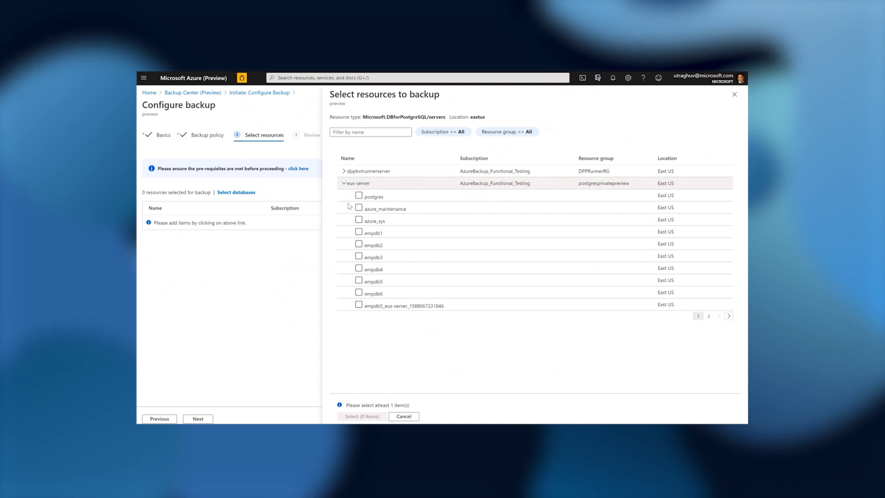
left_click(359, 256)
left_click(359, 269)
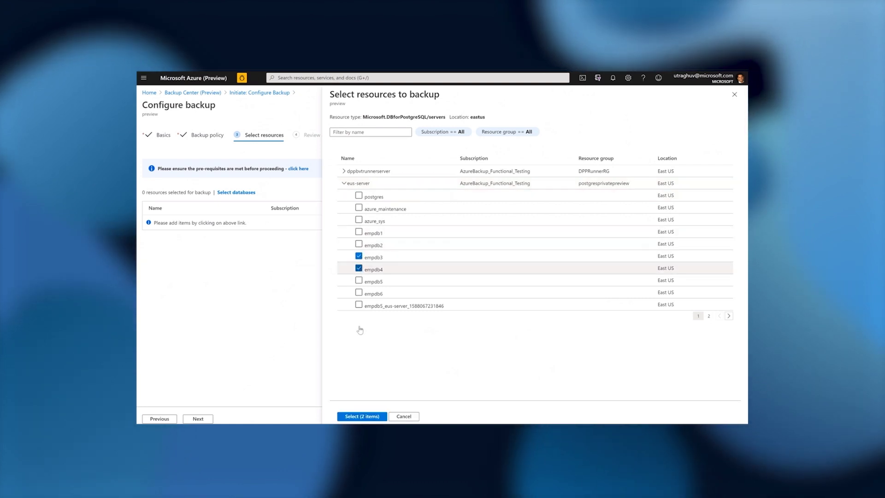
left_click(361, 416)
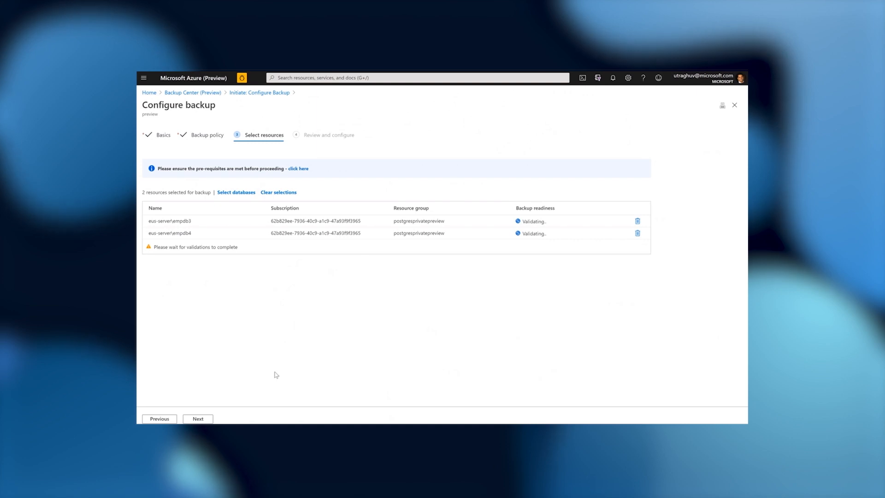
Review the backup summary, return to Backup Center and view the Azure policies for backup
left_click(198, 419)
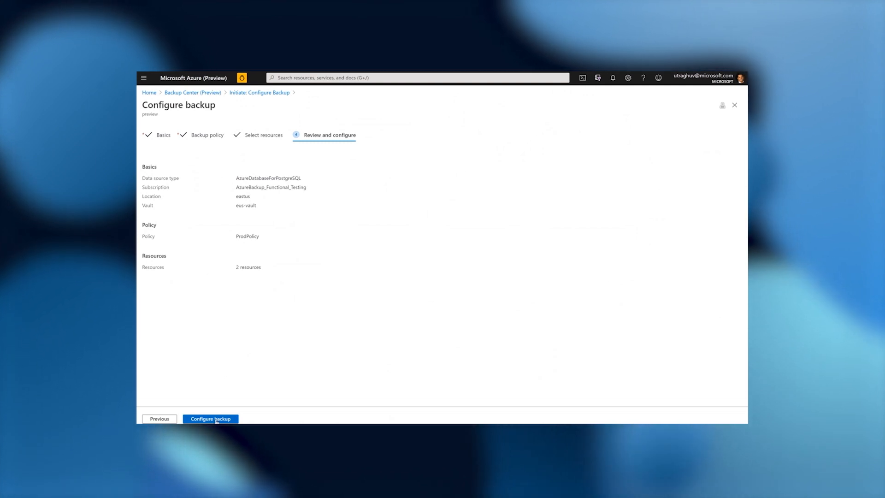
left_click(193, 92)
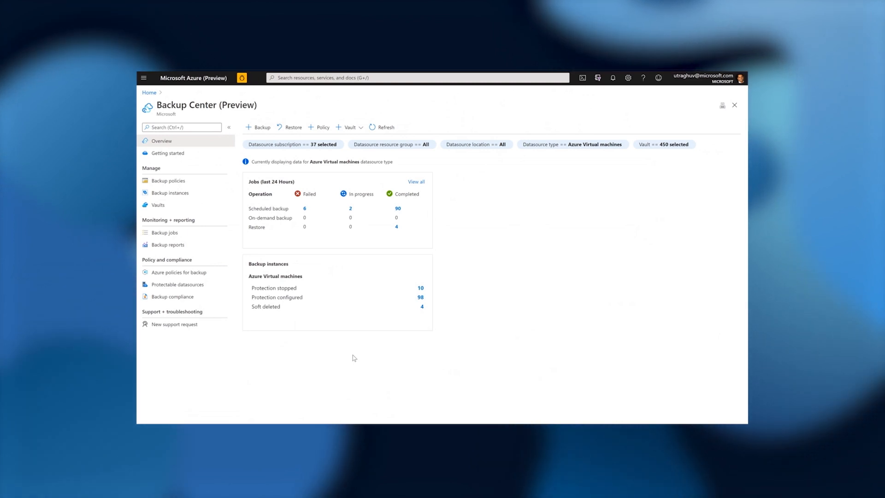
left_click(203, 274)
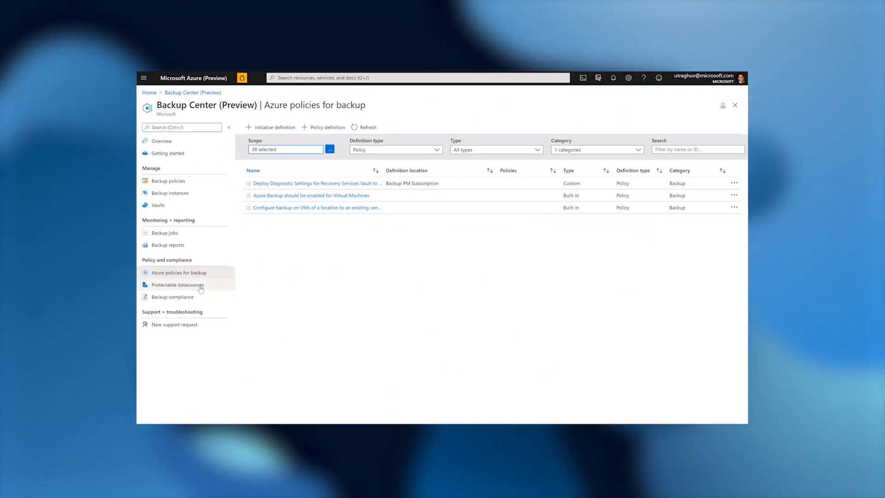
Filter the protectable datasources by the Production tag
left_click(178, 284)
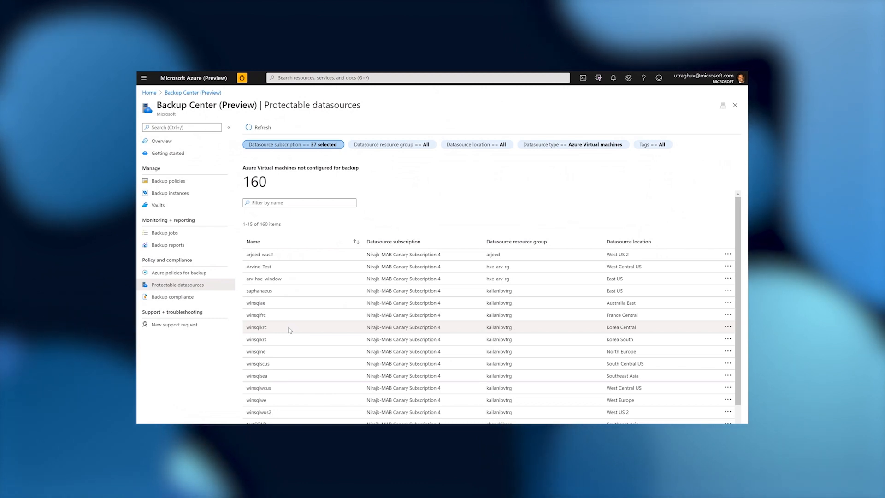
left_click(664, 146)
left_click(646, 206)
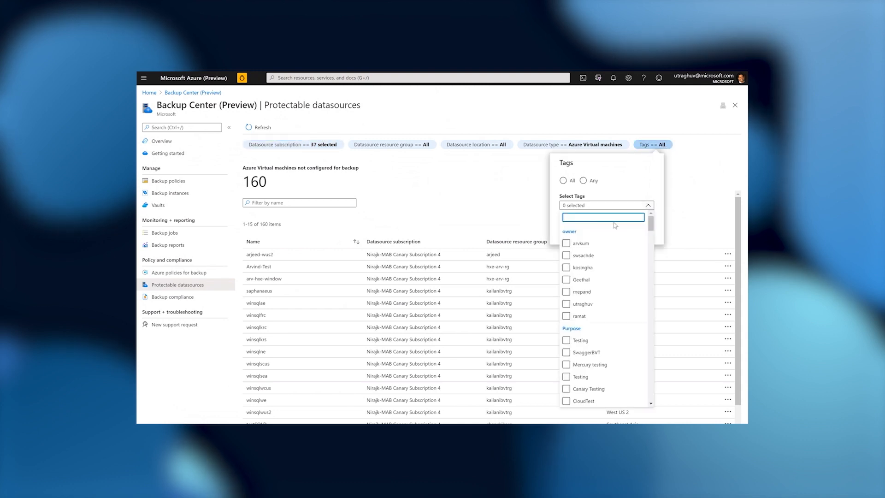
type("production")
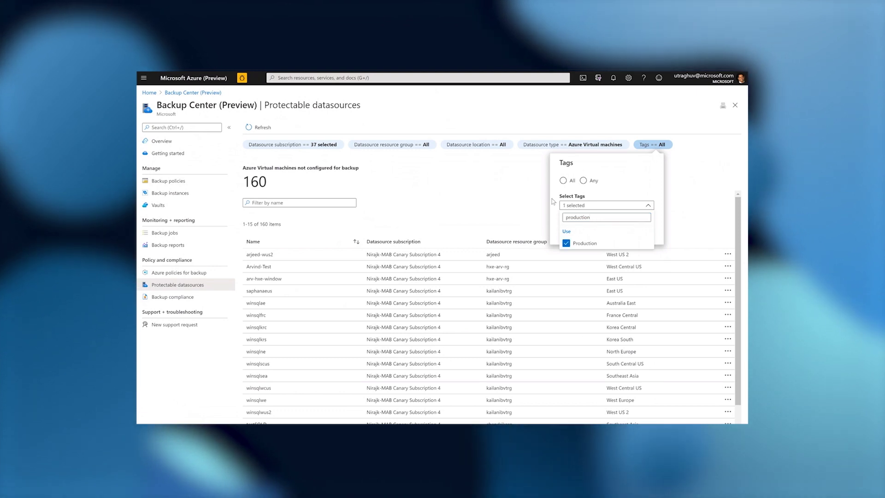
left_click(554, 201)
left_click(569, 239)
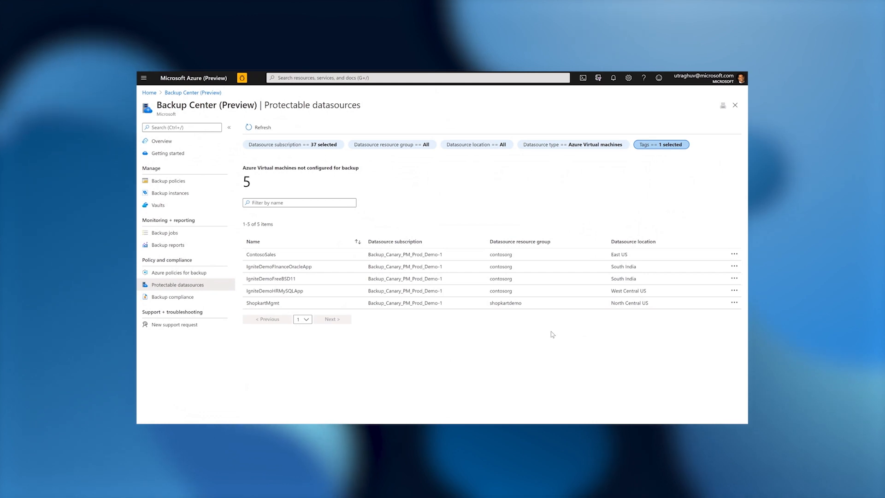
Check the ShopkartMgmt VM's actions, return to the overview and go to Backup reports
left_click(735, 303)
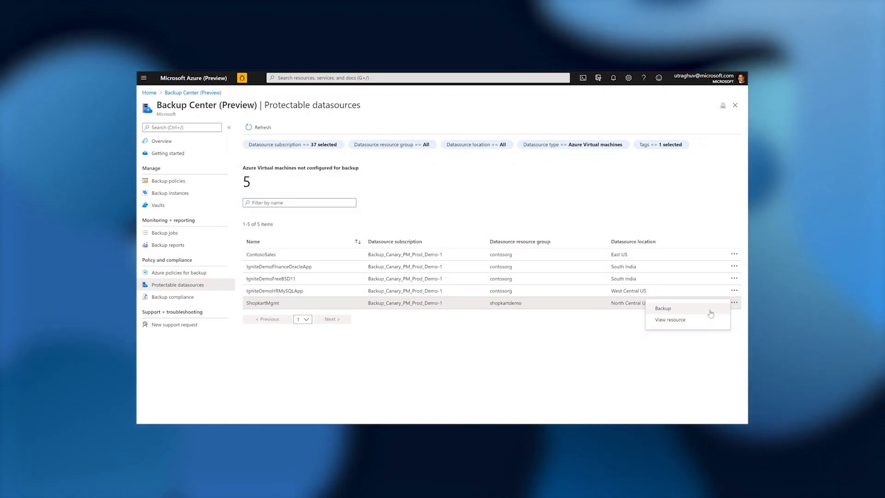
left_click(476, 359)
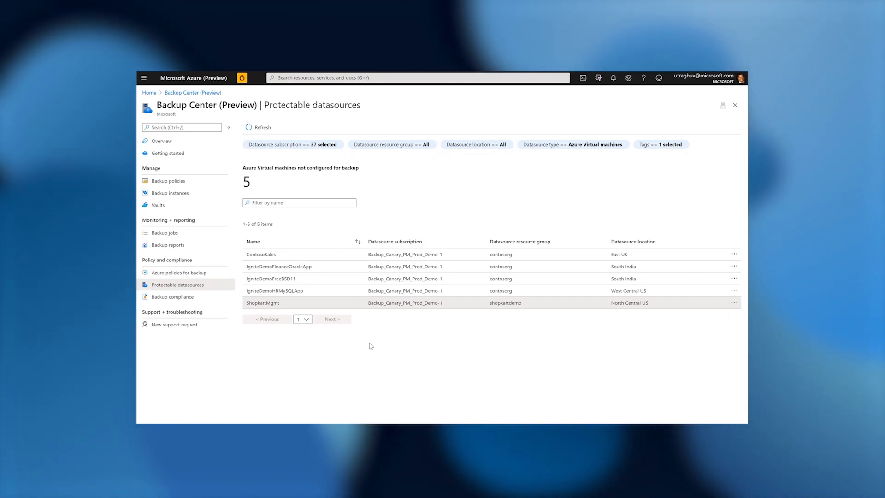
left_click(162, 141)
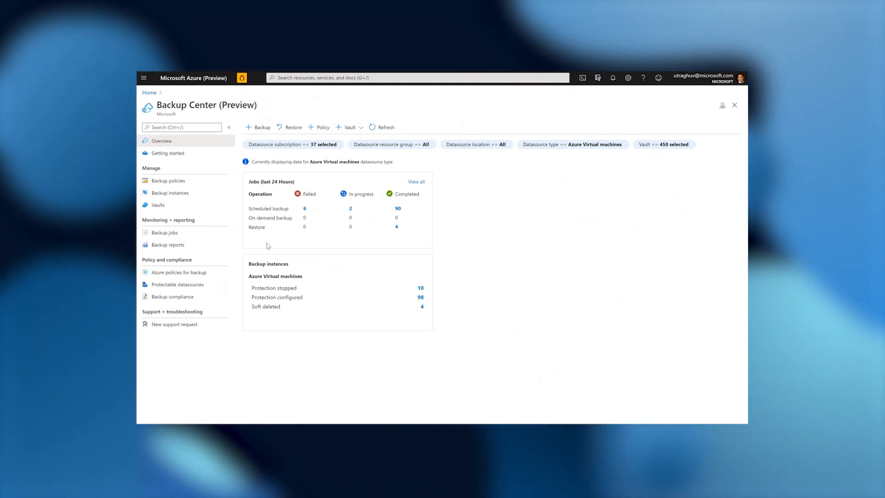
left_click(157, 247)
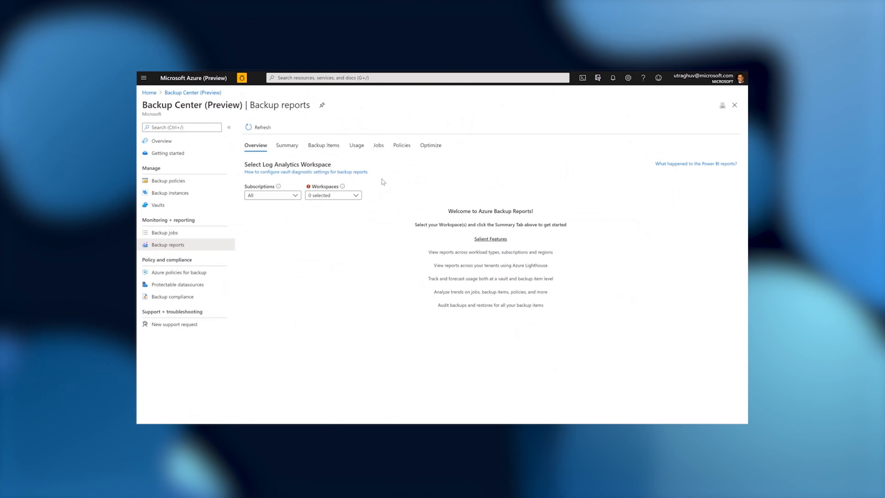
Load backup reports from the WonderDemoMonitoring workspace and switch to the Optimize view
left_click(355, 196)
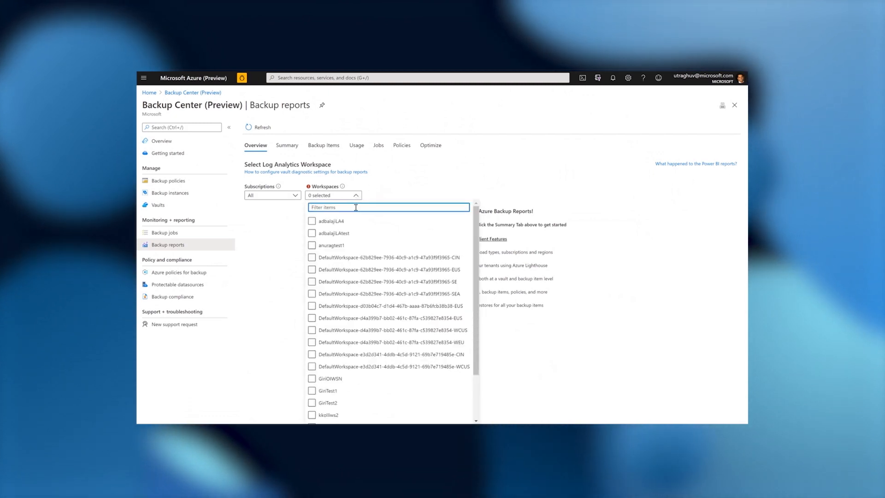
type("wonderdemo")
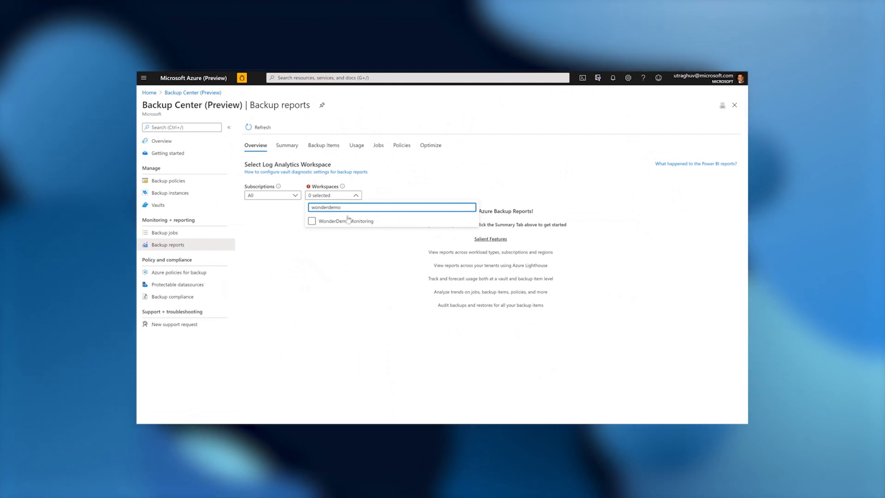
left_click(311, 221)
left_click(422, 188)
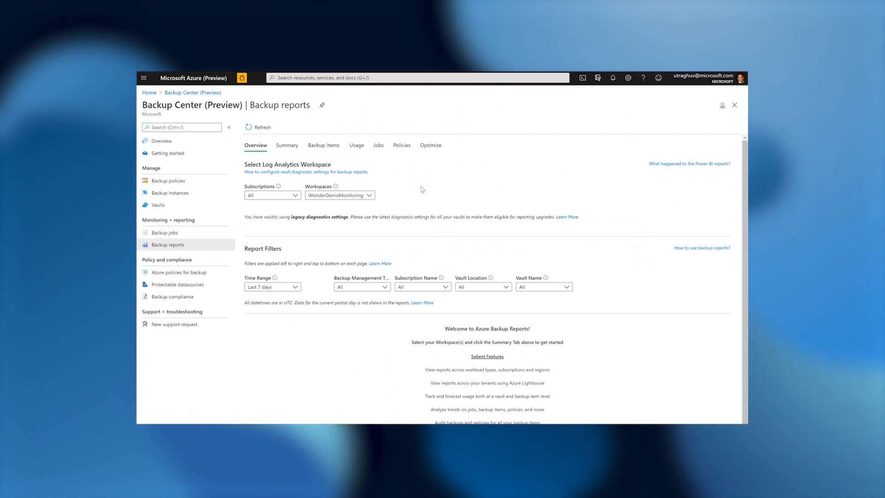
left_click(431, 146)
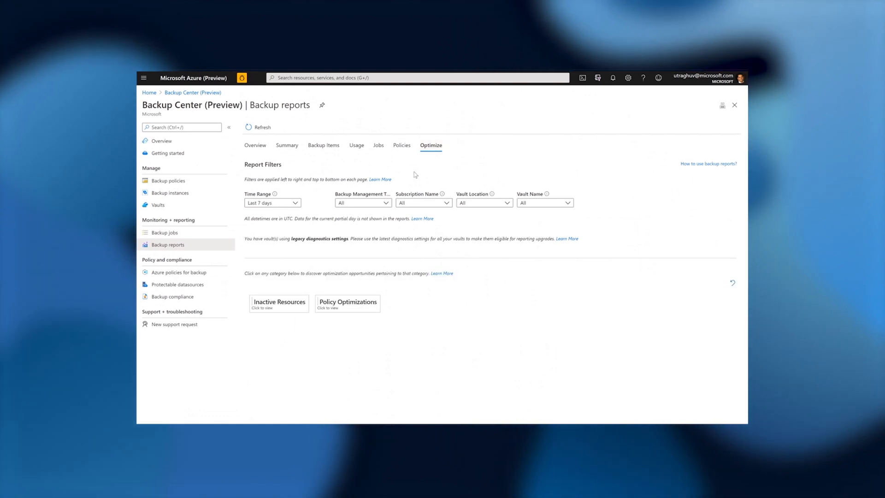
Review Inactive Resources, then show the Policy Optimizations categories
left_click(279, 303)
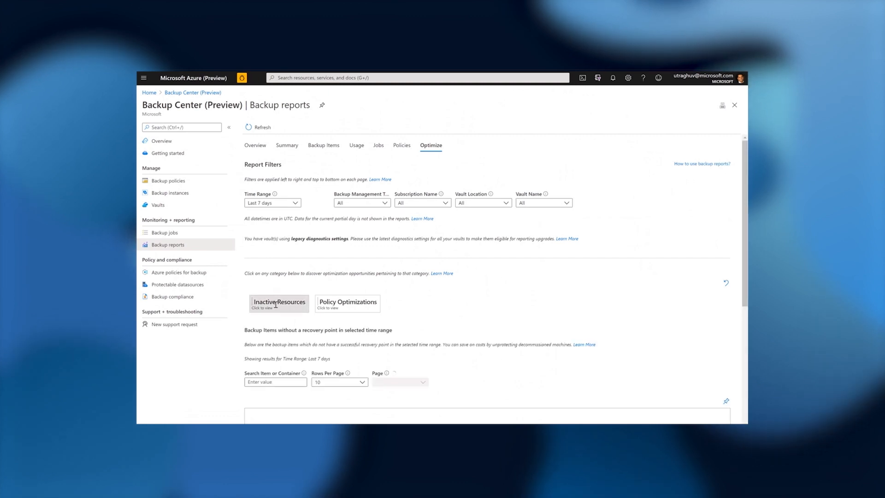
scroll(288, 327, "down", 3)
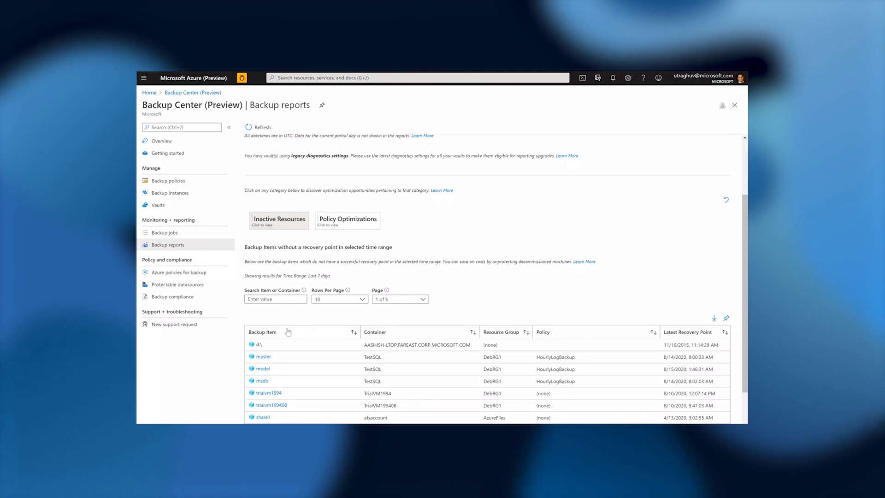
scroll(288, 332, "up", 3)
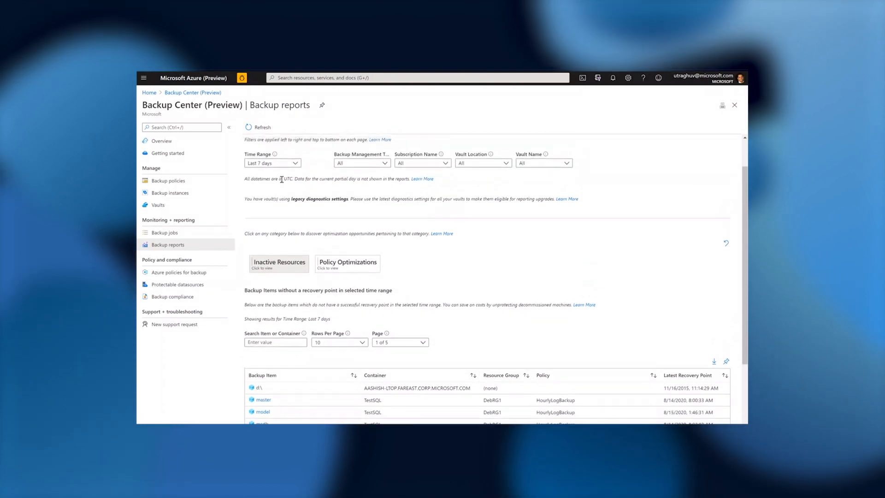
left_click(348, 263)
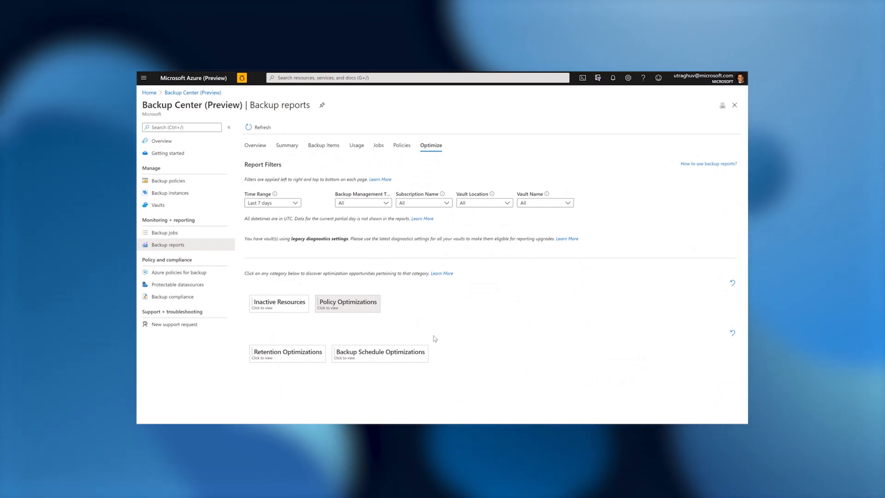
View the databases configured for daily full backup under Backup Schedule Optimizations, then return to the overview
left_click(379, 353)
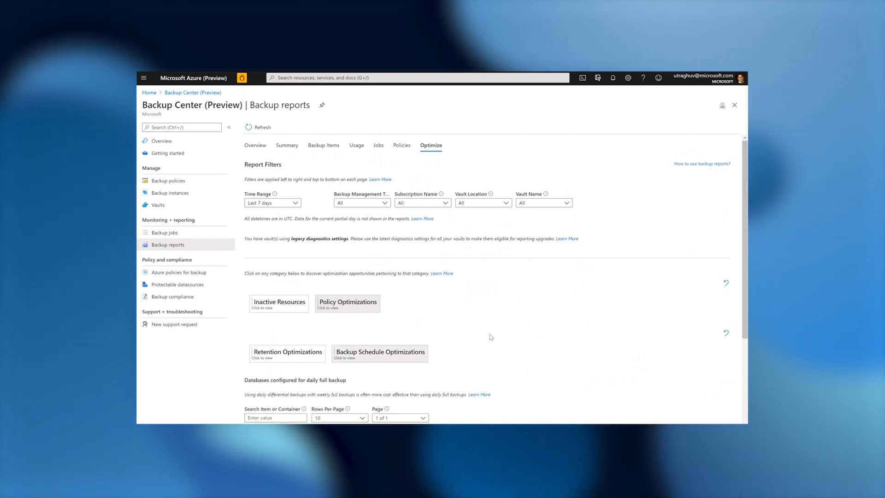
scroll(490, 337, "down", 1)
scroll(490, 337, "down", 2)
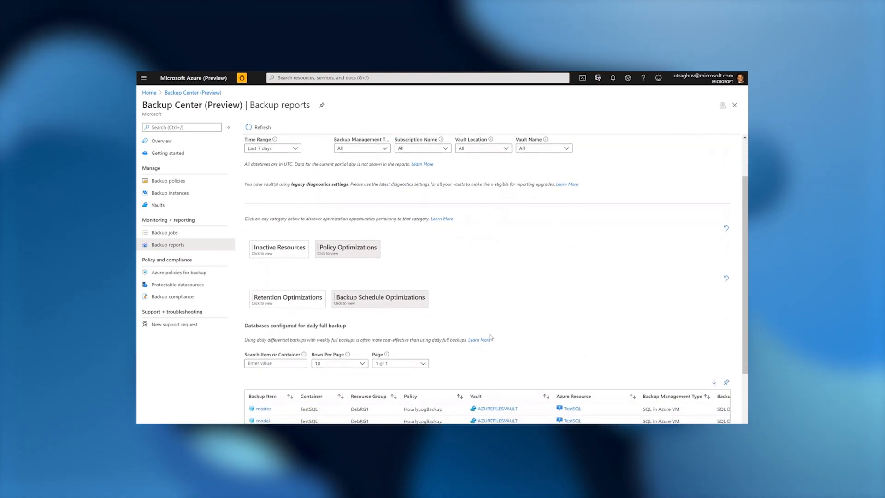
scroll(490, 337, "down", 2)
scroll(490, 337, "down", 1)
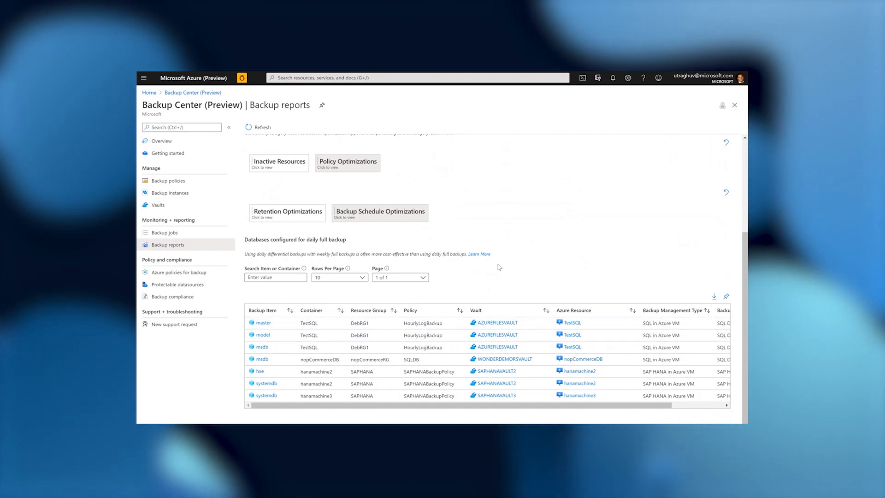
scroll(499, 267, "up", 3)
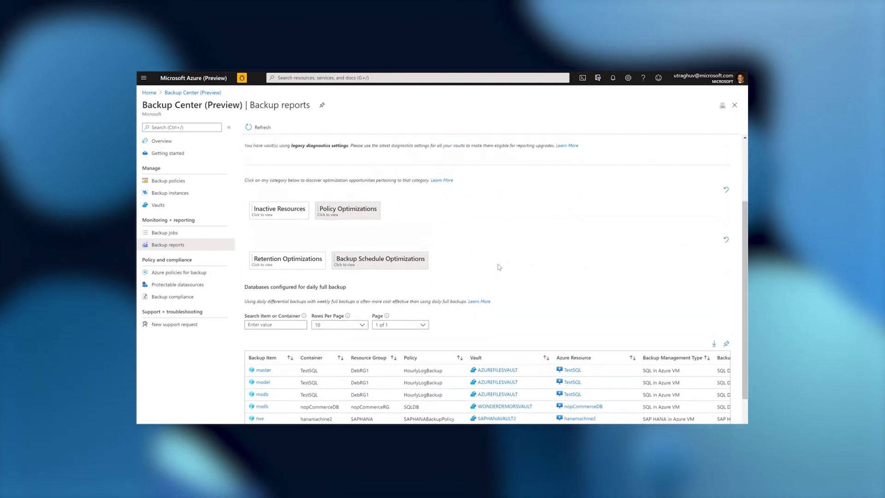
left_click(168, 142)
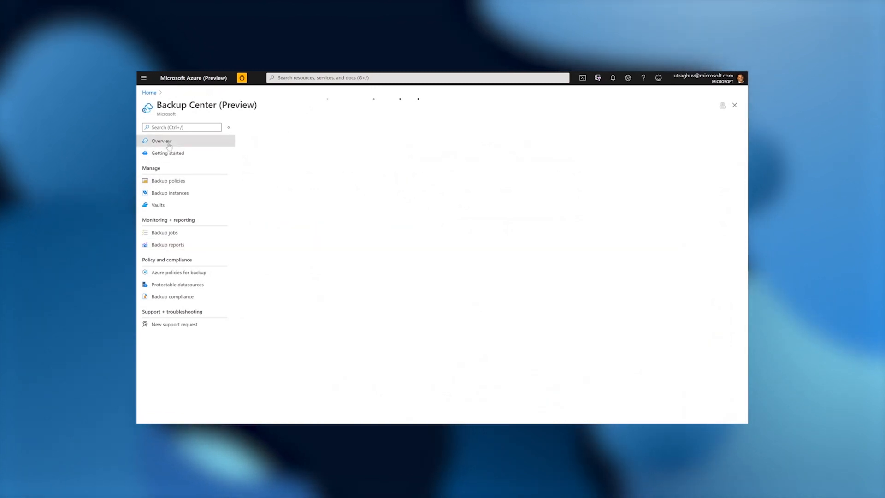